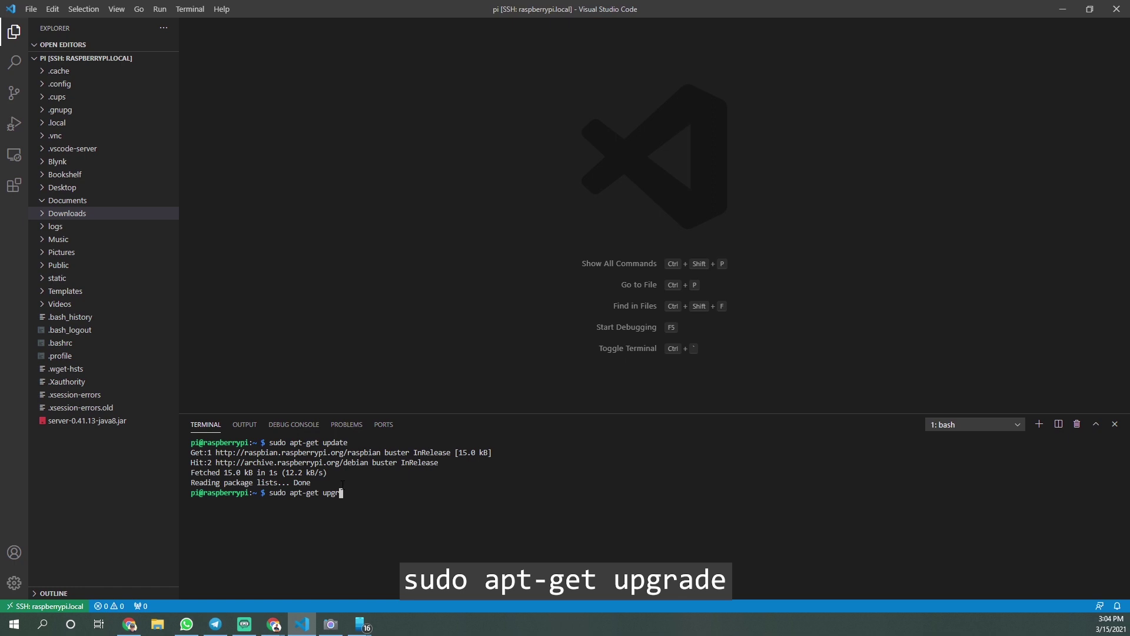
# Step: Upgrade the installed packages with sudo apt-get upgrade and launch the configuration tool with sudo raspi-config
pyautogui.press('Return')
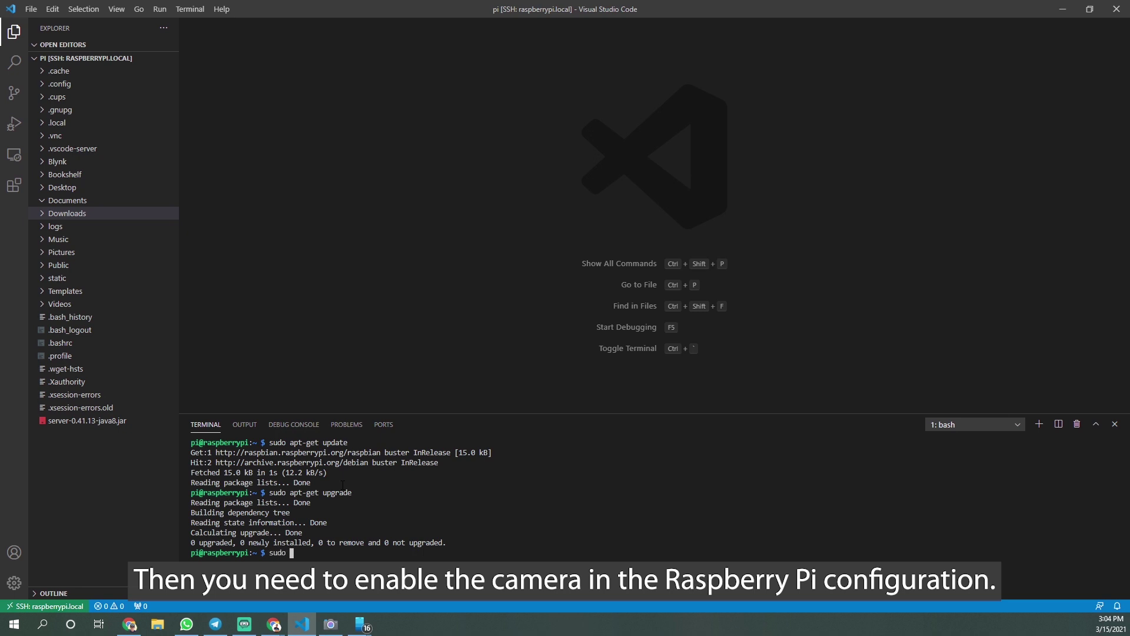
pyautogui.write('sudo raspi-config')
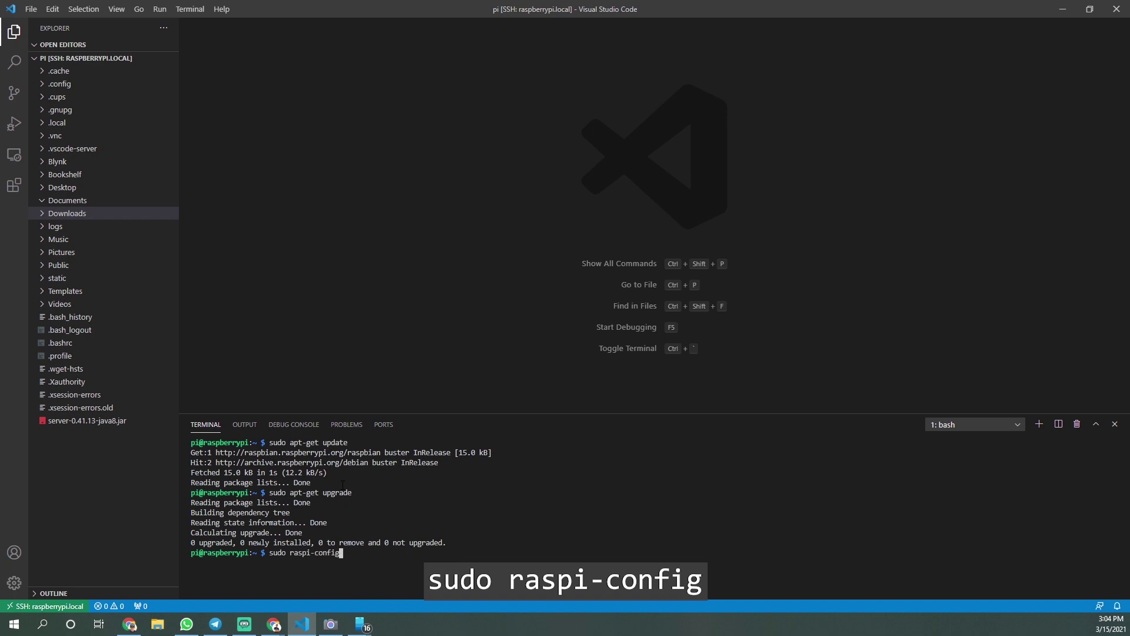
pyautogui.press('Return')
# Step: Enable P1 Camera under Interface Options, exit the configuration tool and restart the Raspberry Pi with sudo reboot
pyautogui.press('Down')
pyautogui.press('Down')
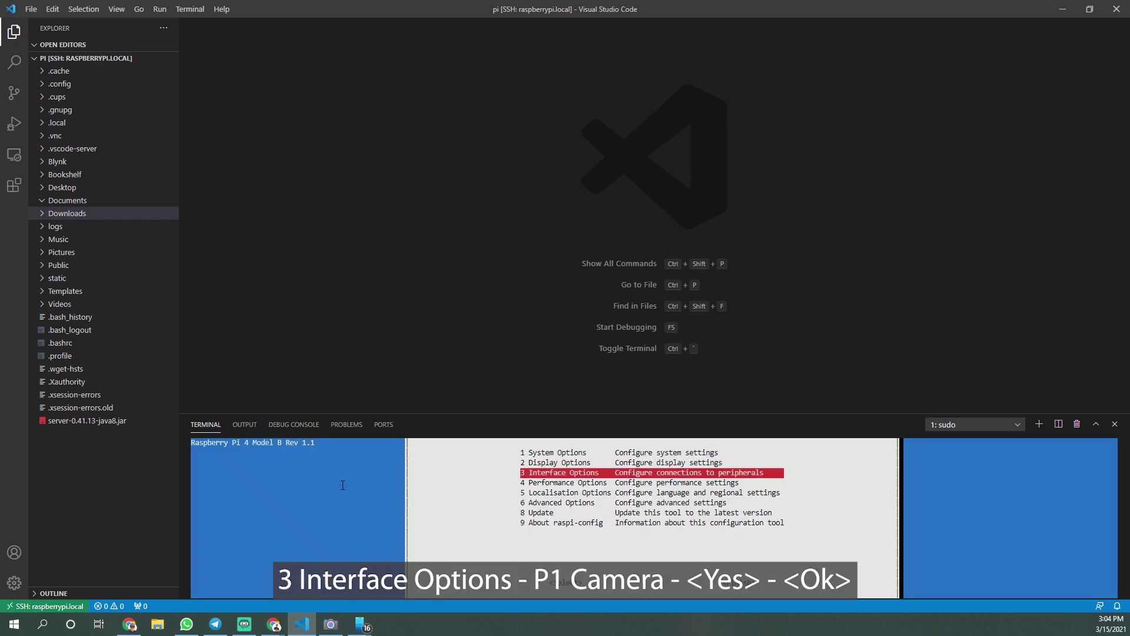
pyautogui.press('Return')
pyautogui.press('Return')
pyautogui.press('Return')
pyautogui.press('Return')
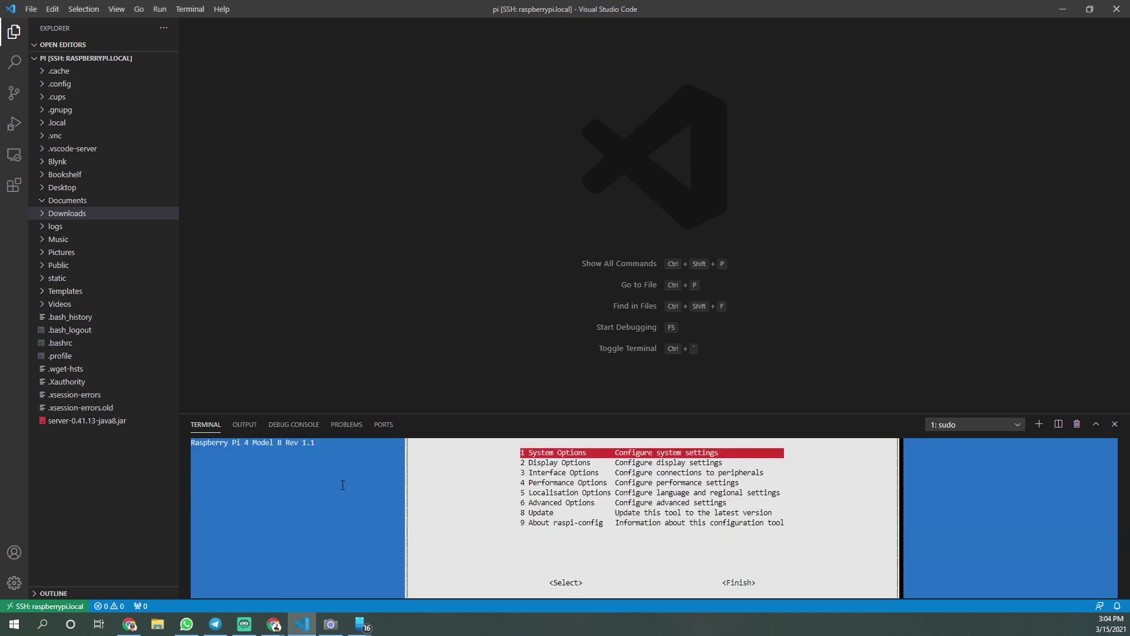
pyautogui.press('Escape')
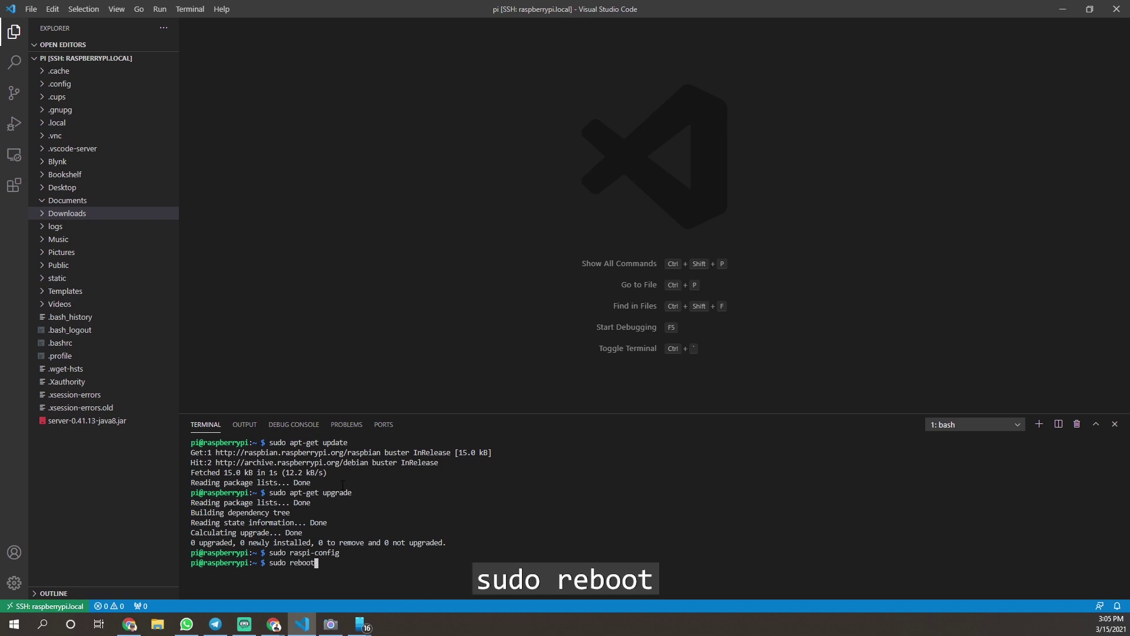
pyautogui.press('Return')
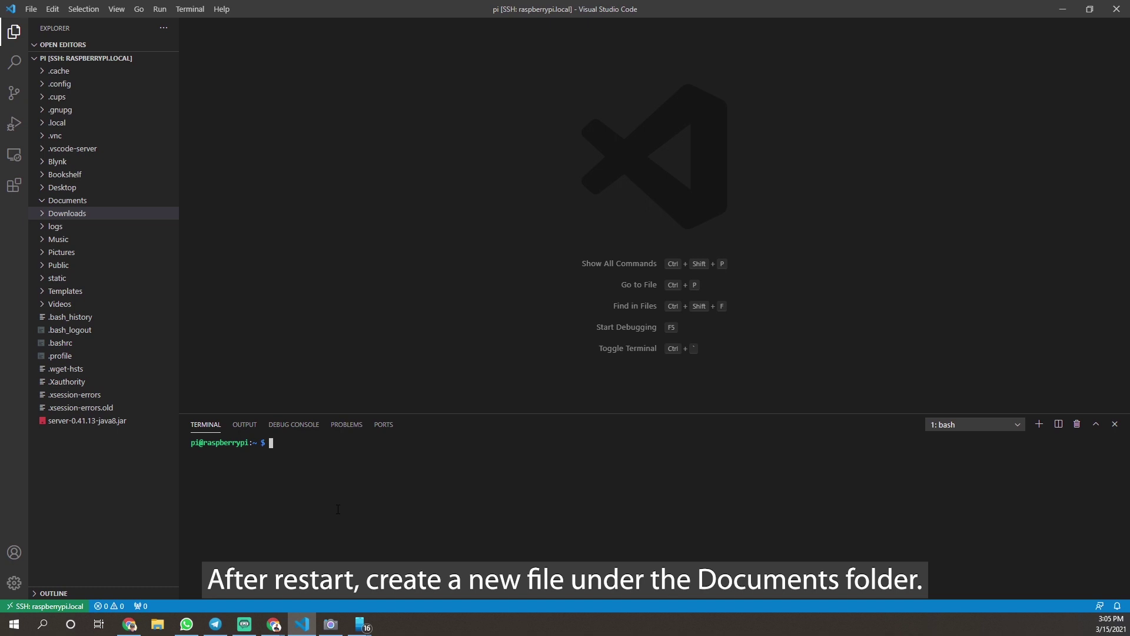
# Step: Create a new file named CameraVideoStream.py in the Documents folder
pyautogui.rightClick(74, 203)
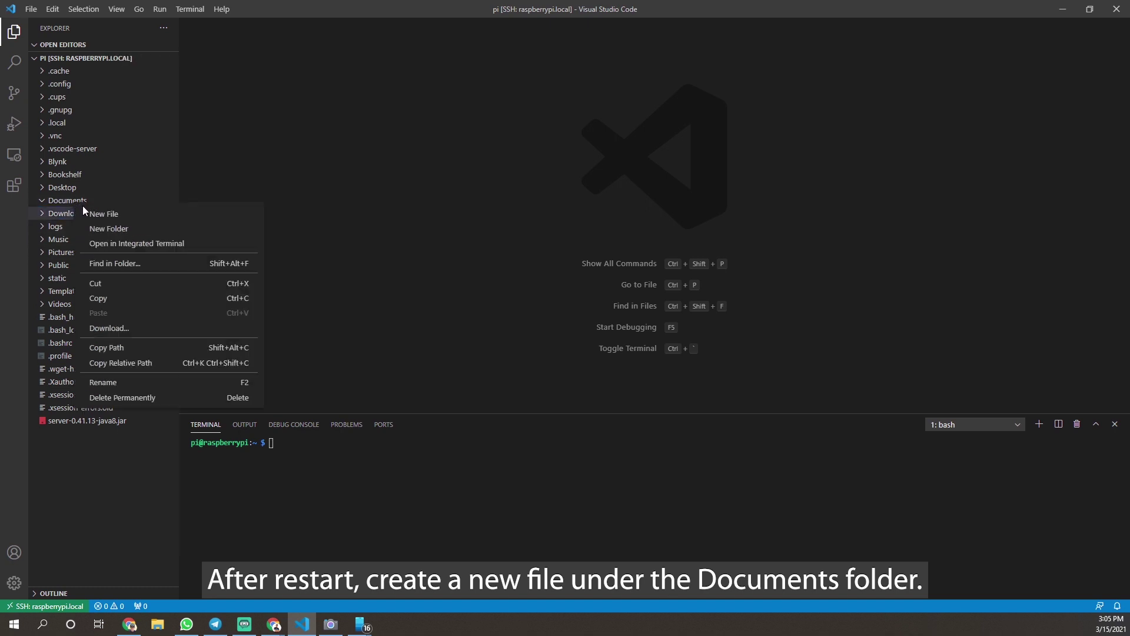
pyautogui.click(88, 213)
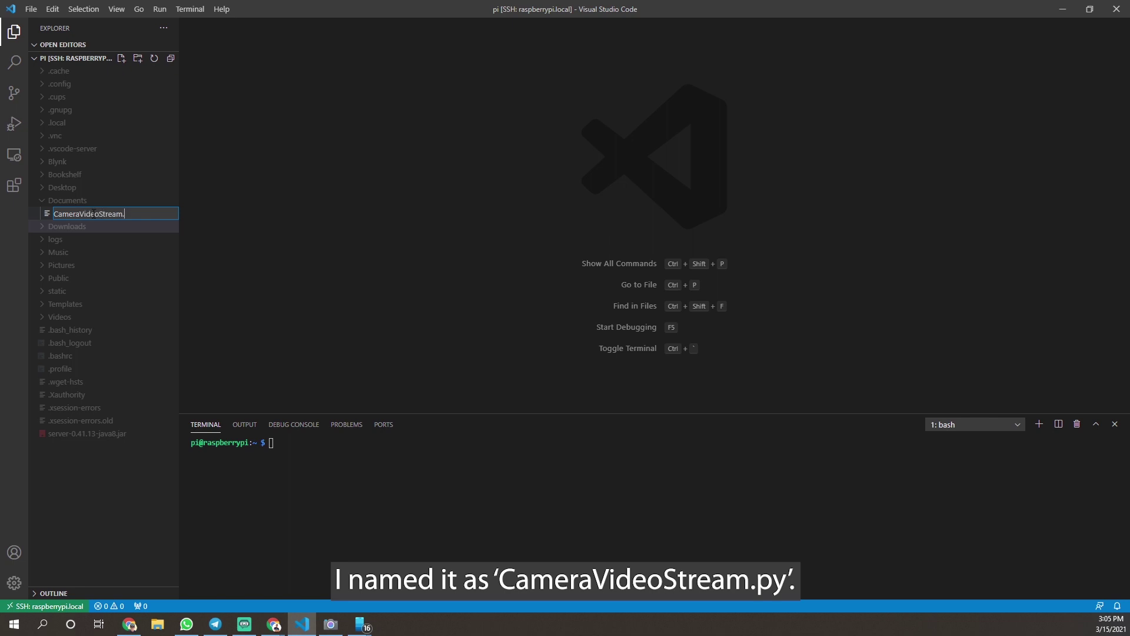
pyautogui.press('Return')
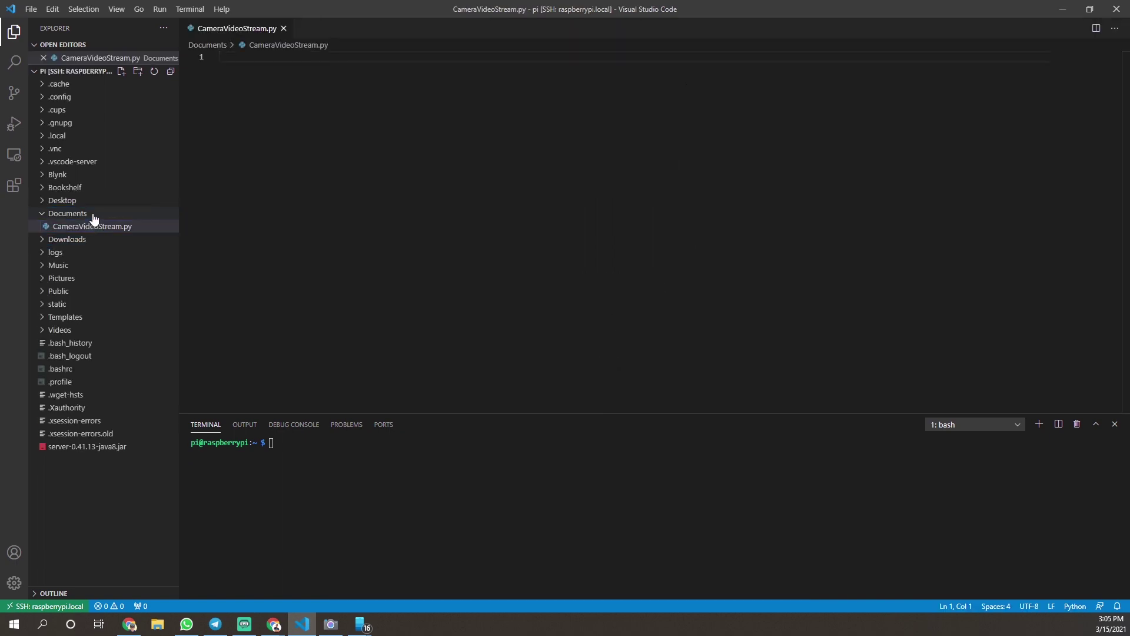
# Step: Switch to Chrome and copy the full example script from the Random Nerd Tutorials page on Raspberry Pi camera video streaming
pyautogui.click(353, 568)
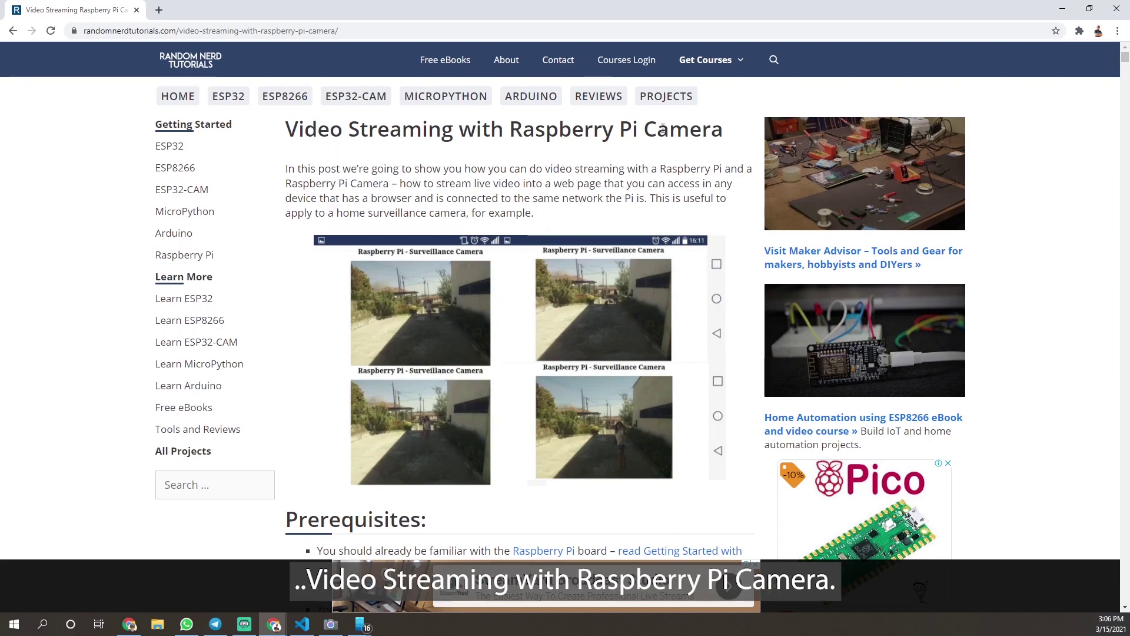
pyautogui.scroll(-20, 310, 242)
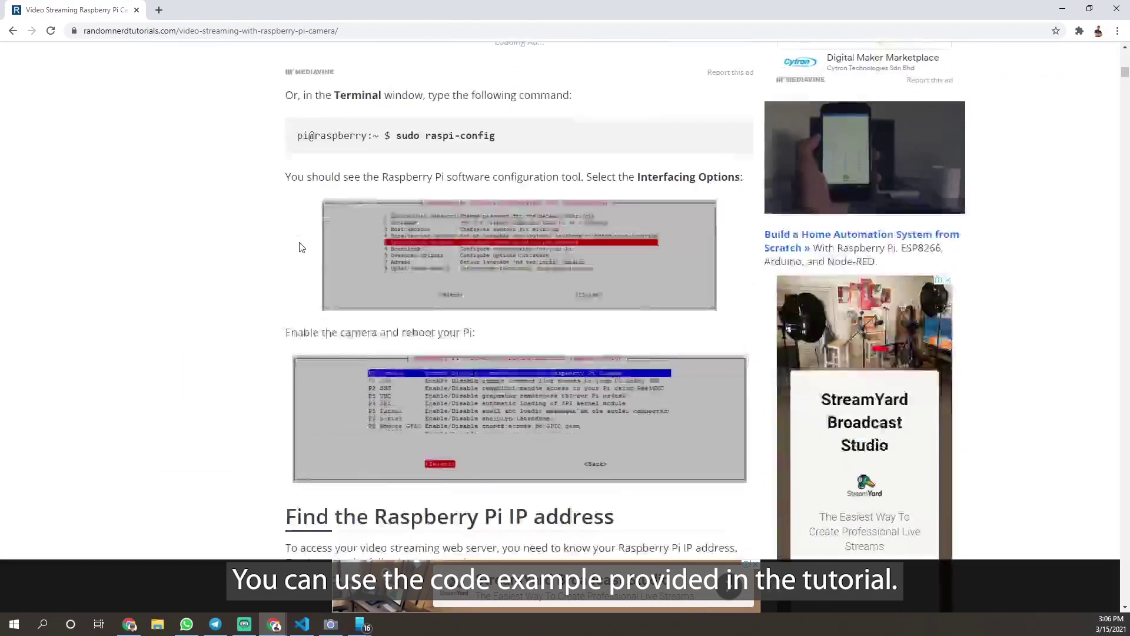
pyautogui.scroll(-20, 301, 246)
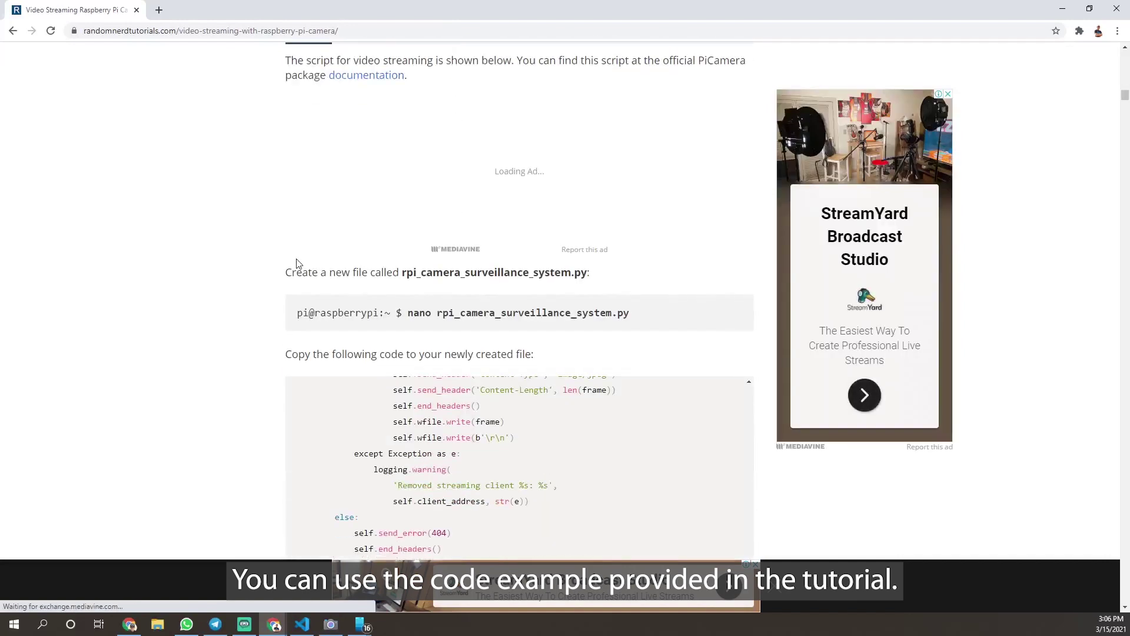
pyautogui.scroll(20, 479, 341)
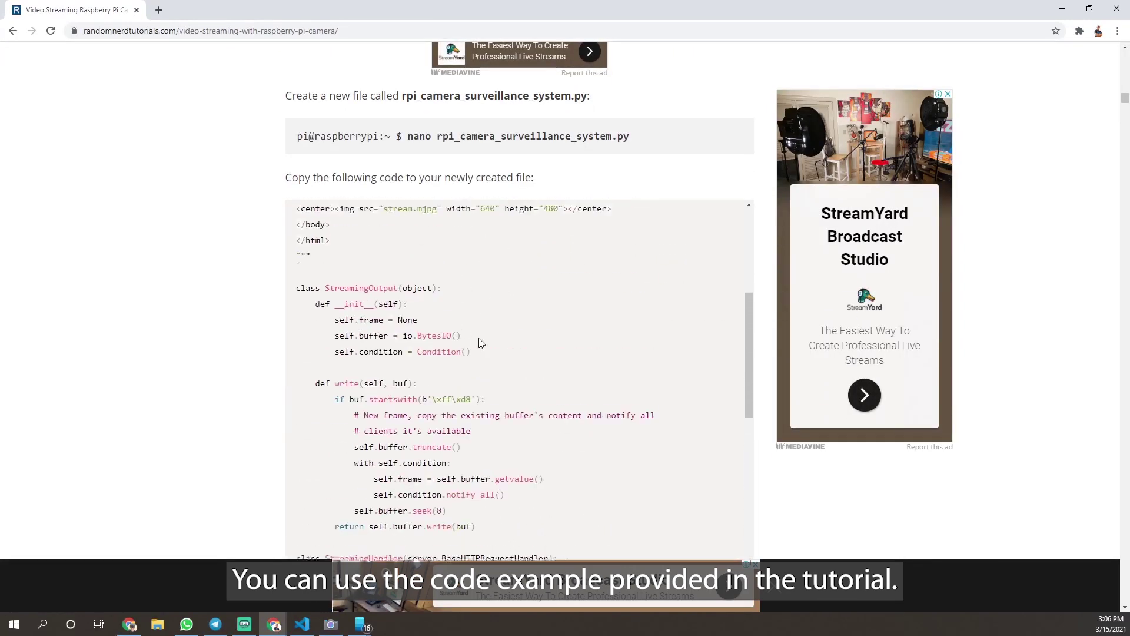
pyautogui.moveTo(297, 218); pyautogui.dragTo(442, 333)
pyautogui.click(182, 356)
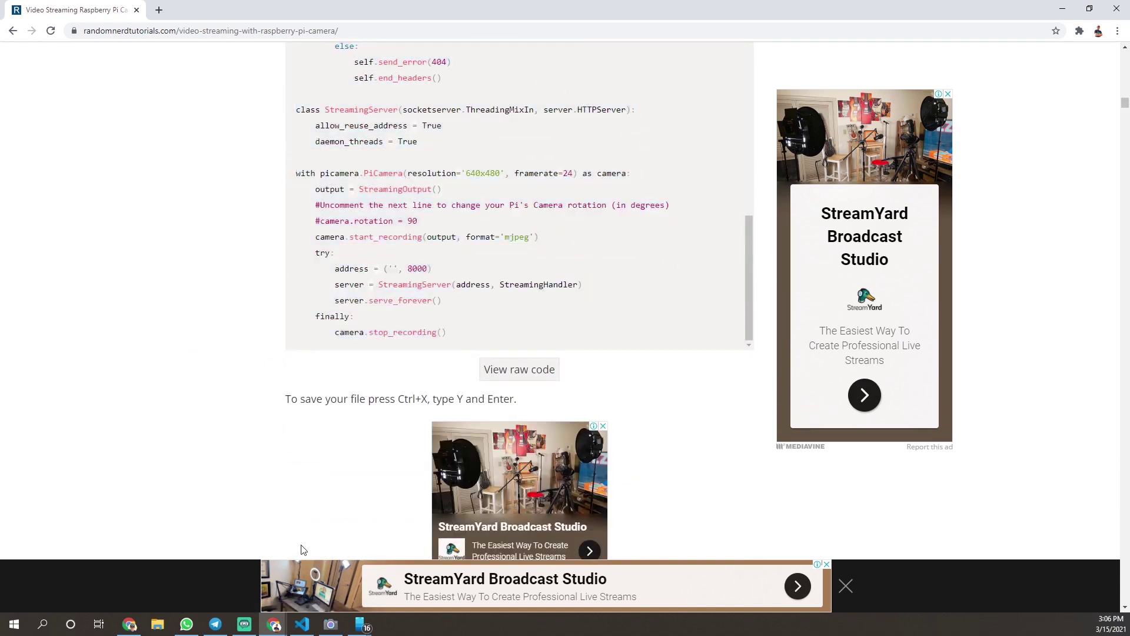
# Step: Switch to Visual Studio Code, paste the copied streaming script into CameraVideoStream.py and save the file
pyautogui.click(302, 624)
pyautogui.rightClick(289, 110)
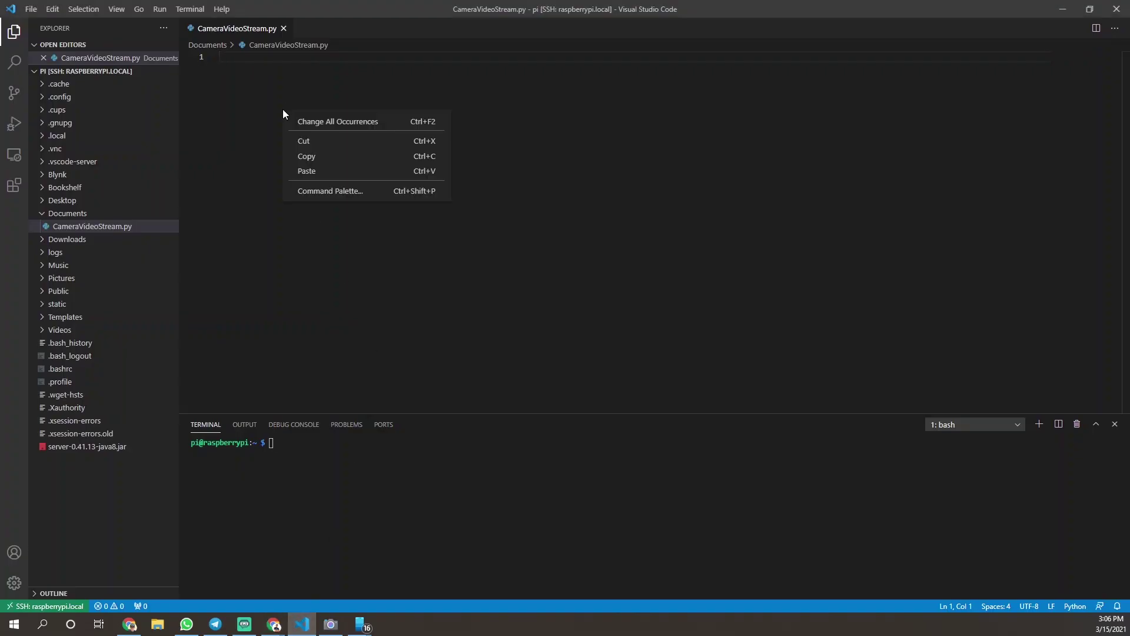
pyautogui.click(320, 168)
pyautogui.scroll(20, 461, 216)
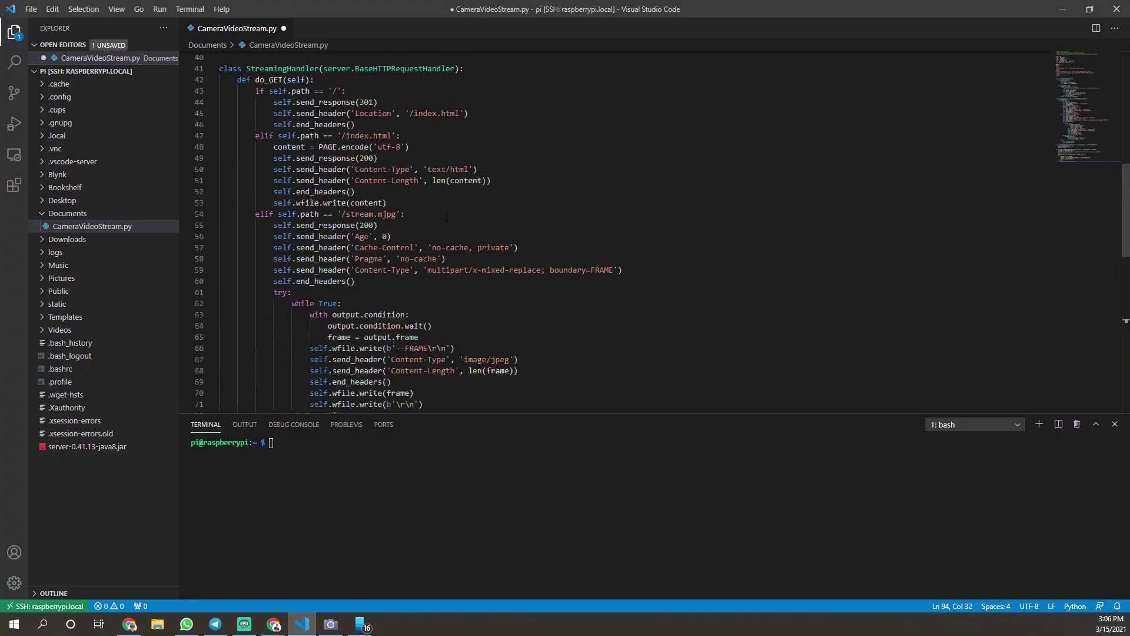
pyautogui.hotkey('ctrl', 's')
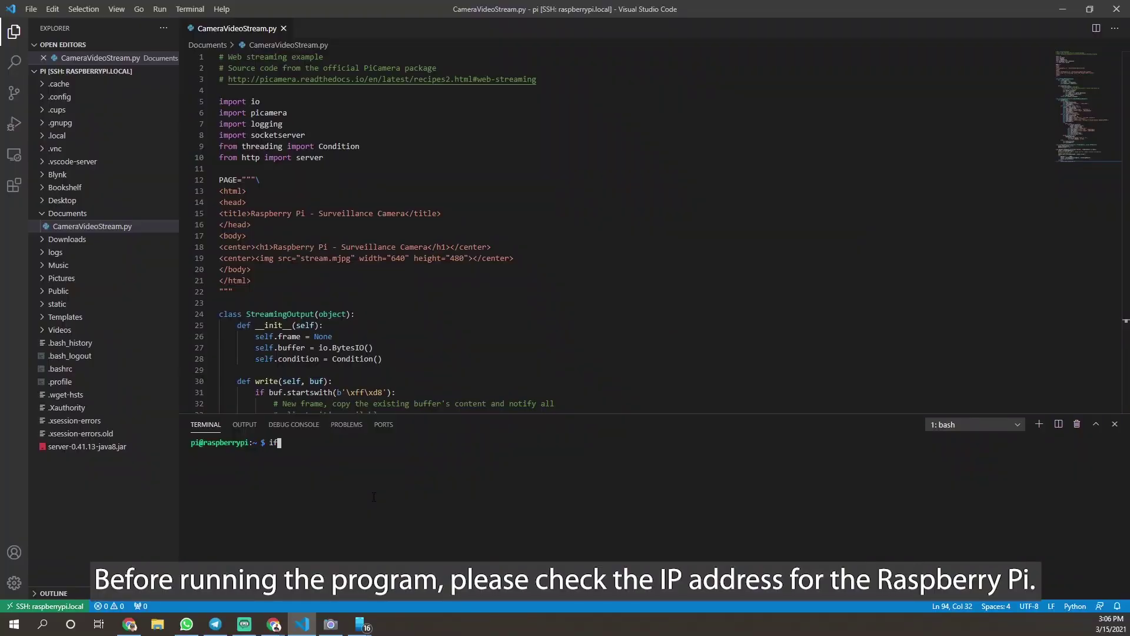
# Step: Look up the Raspberry Pi's wireless IP address with ifconfig
pyautogui.write('config')
pyautogui.press('Return')
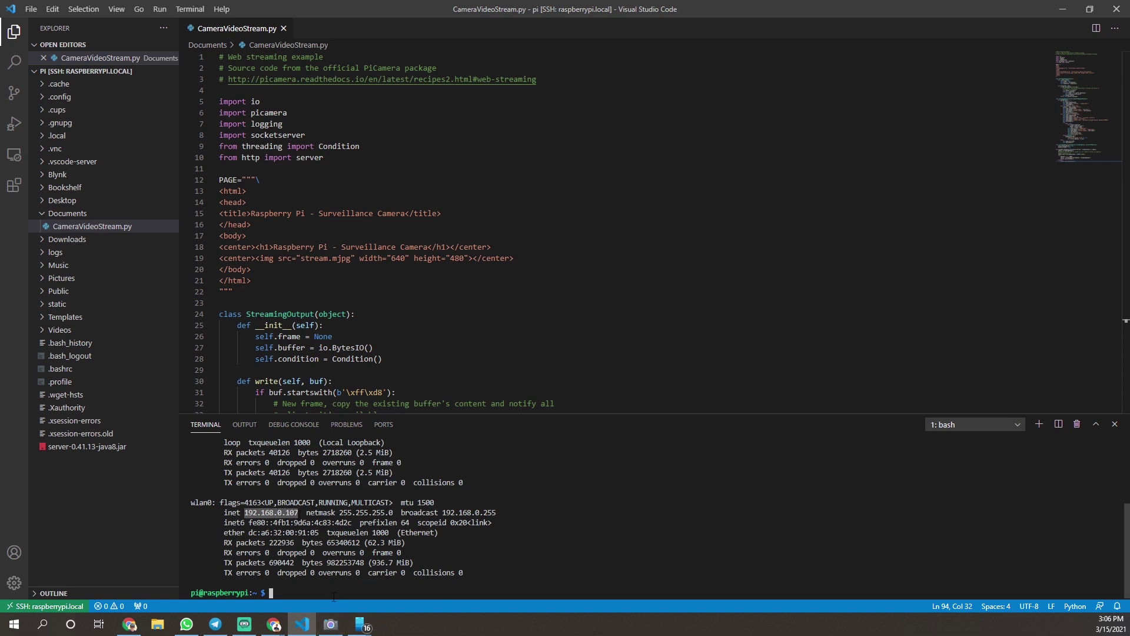
# Step: Open a terminal in the Documents folder and run sudo python3 CameraVideoStream.py
pyautogui.rightClick(97, 227)
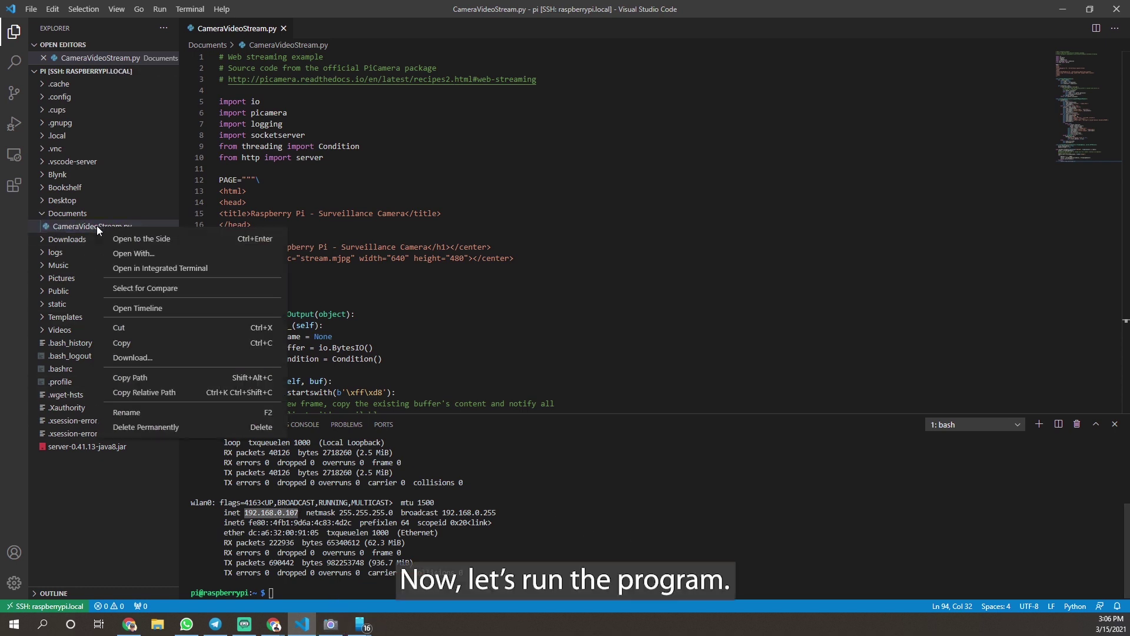
pyautogui.click(146, 270)
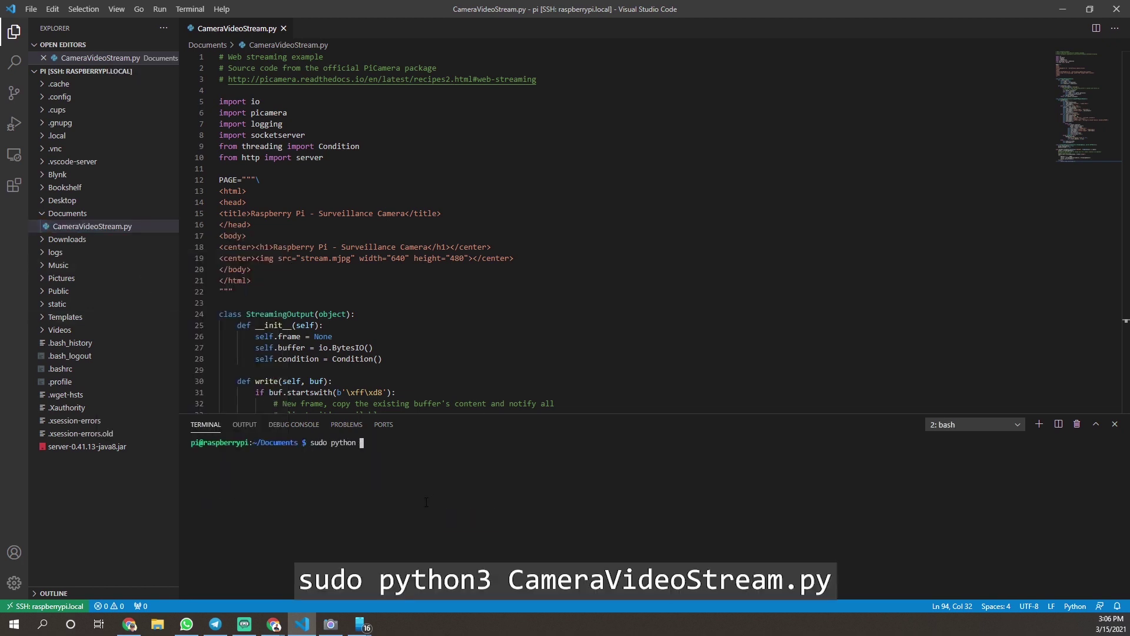
pyautogui.write('sudo python3 C')
pyautogui.press('Tab')
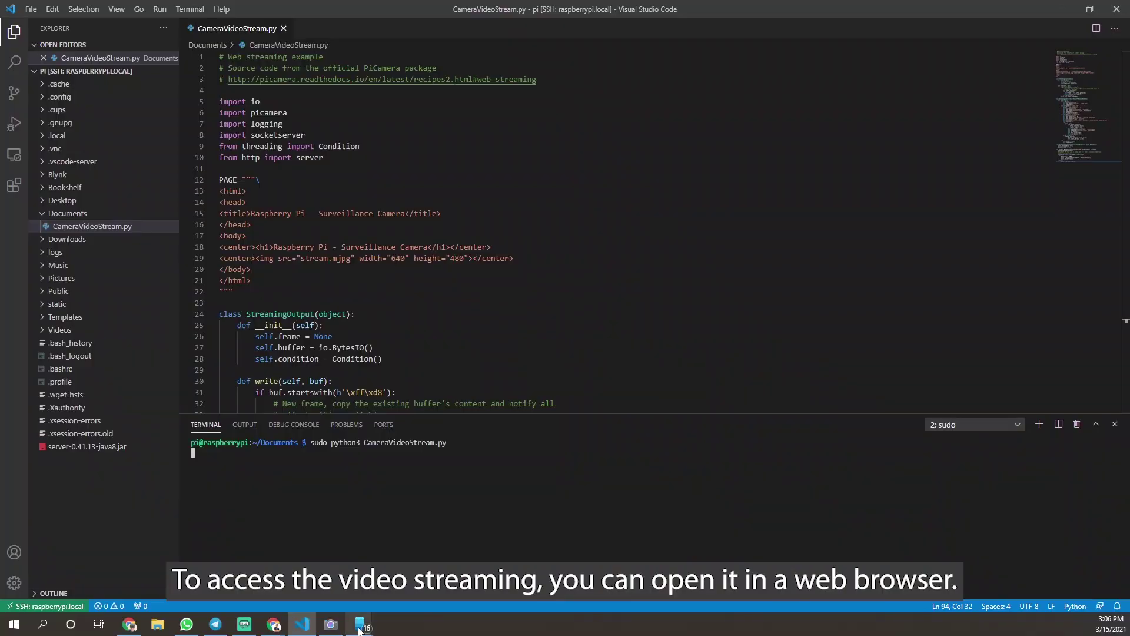
# Step: Switch to the mirrored phone window and view the camera stream at 192.168.0.107:8000 in the phone's browser
pyautogui.moveTo(360, 627)
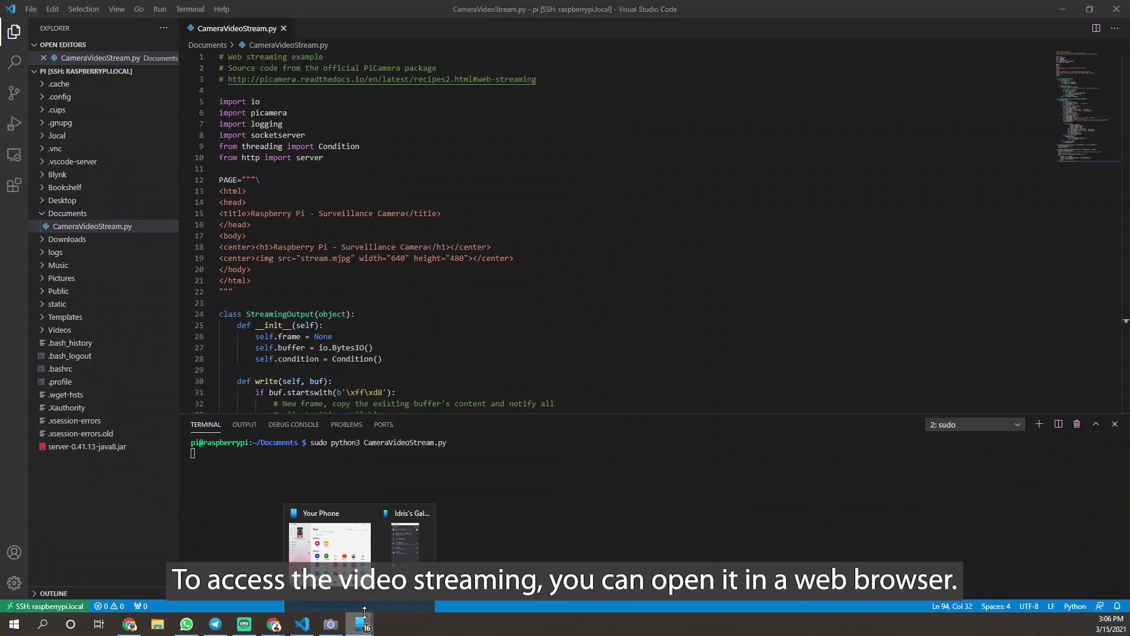
pyautogui.click(408, 552)
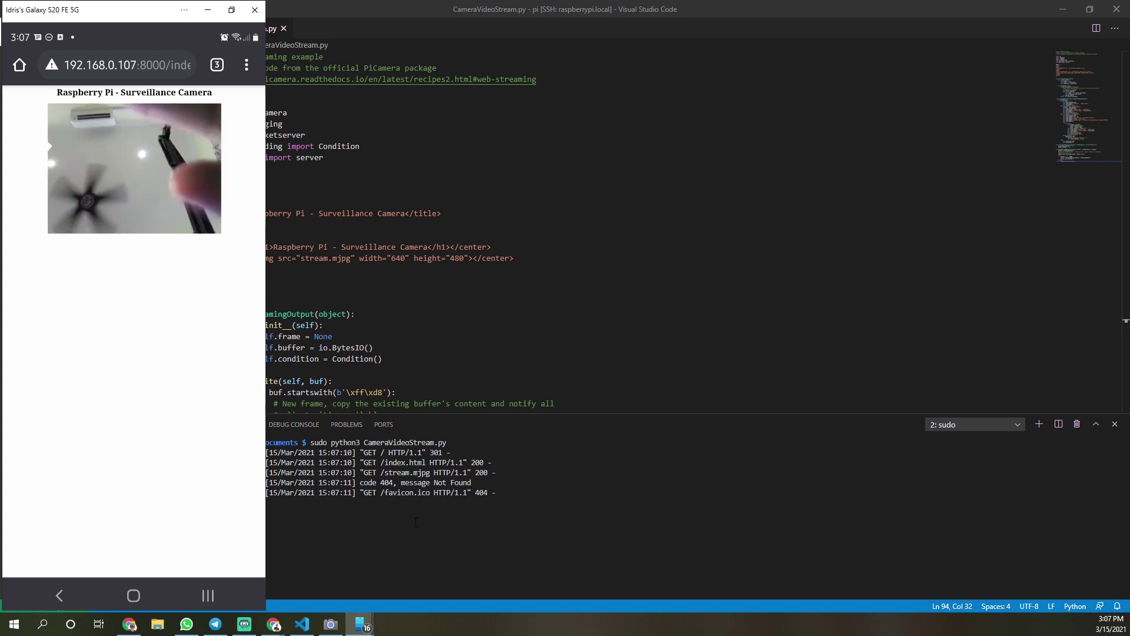
# Step: Open the Camera app and bring the mirrored phone window back in front of it
pyautogui.click(331, 624)
pyautogui.moveTo(360, 623)
pyautogui.click(399, 582)
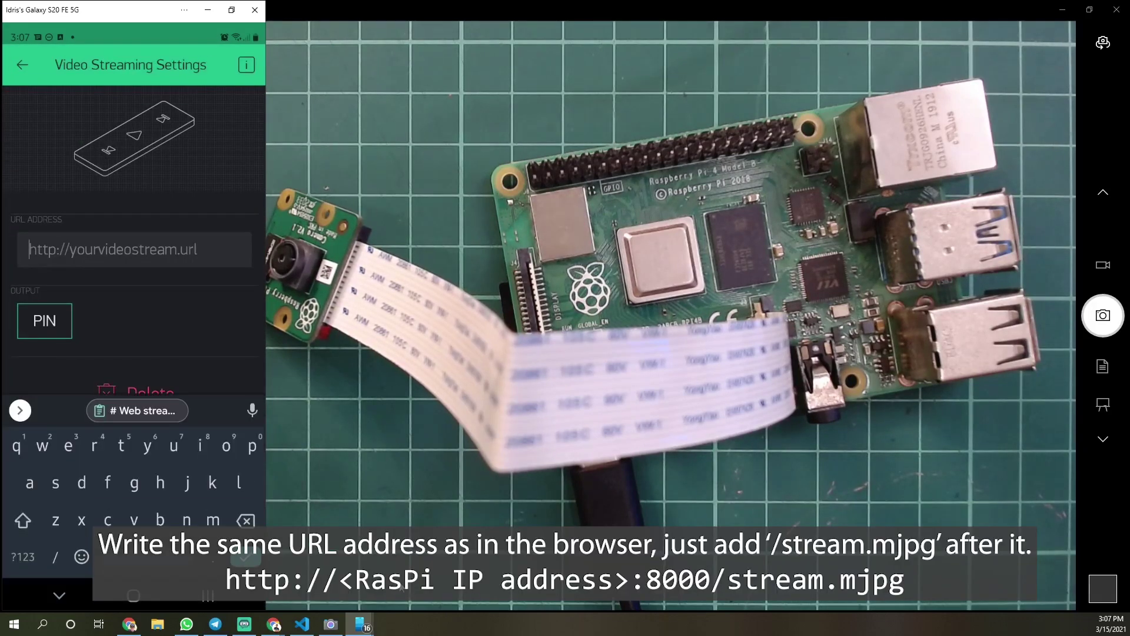
pyautogui.write('h')
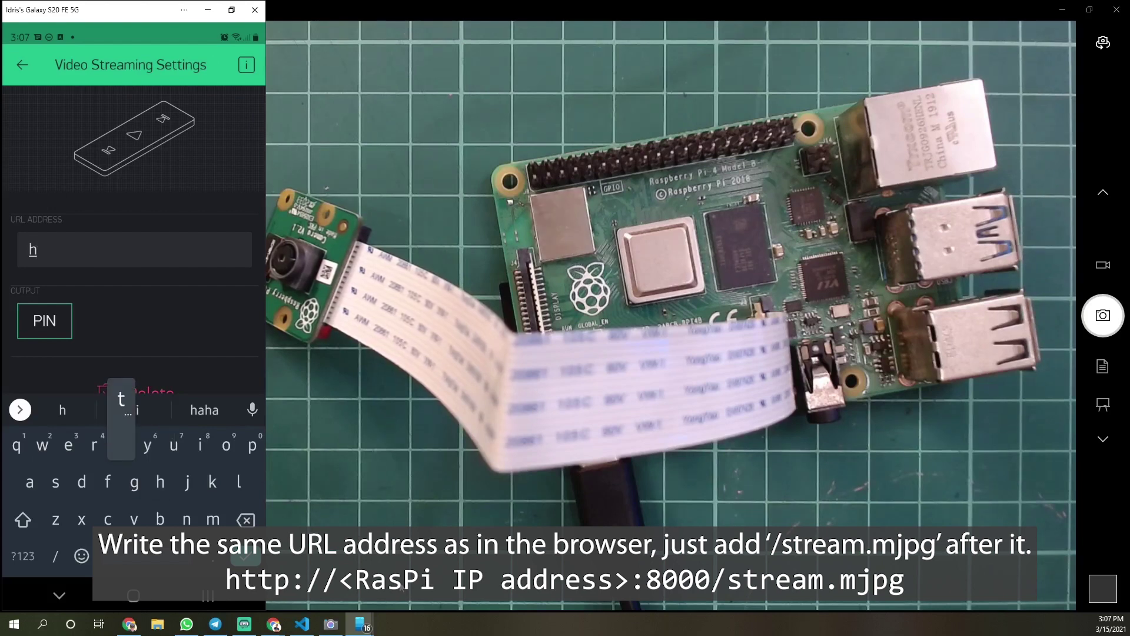
pyautogui.write('ttp')
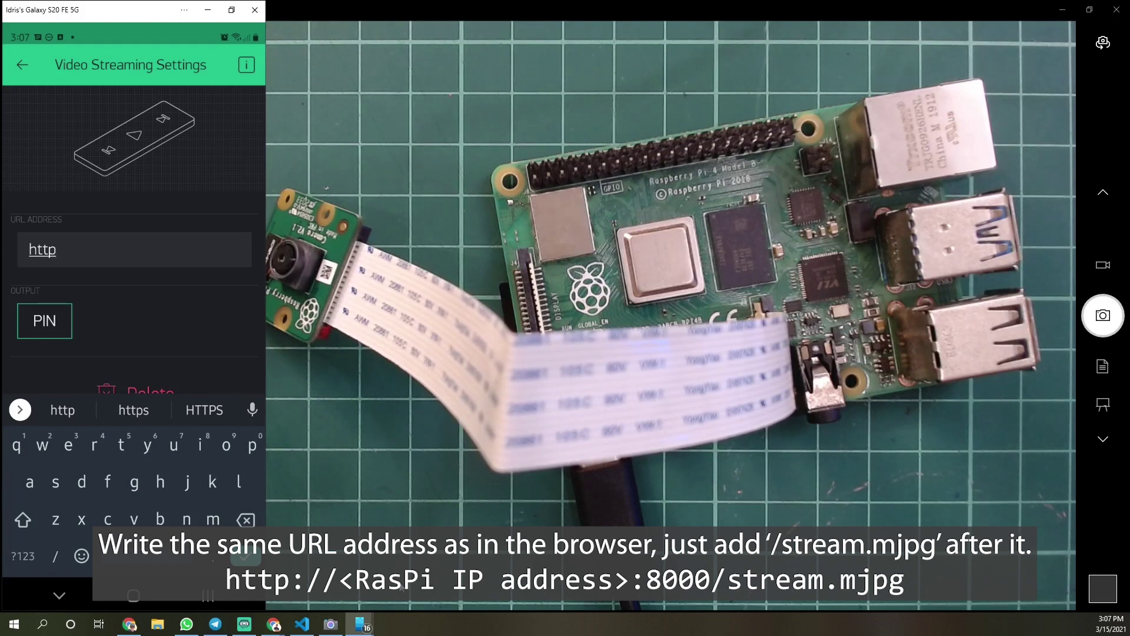
pyautogui.write('://')
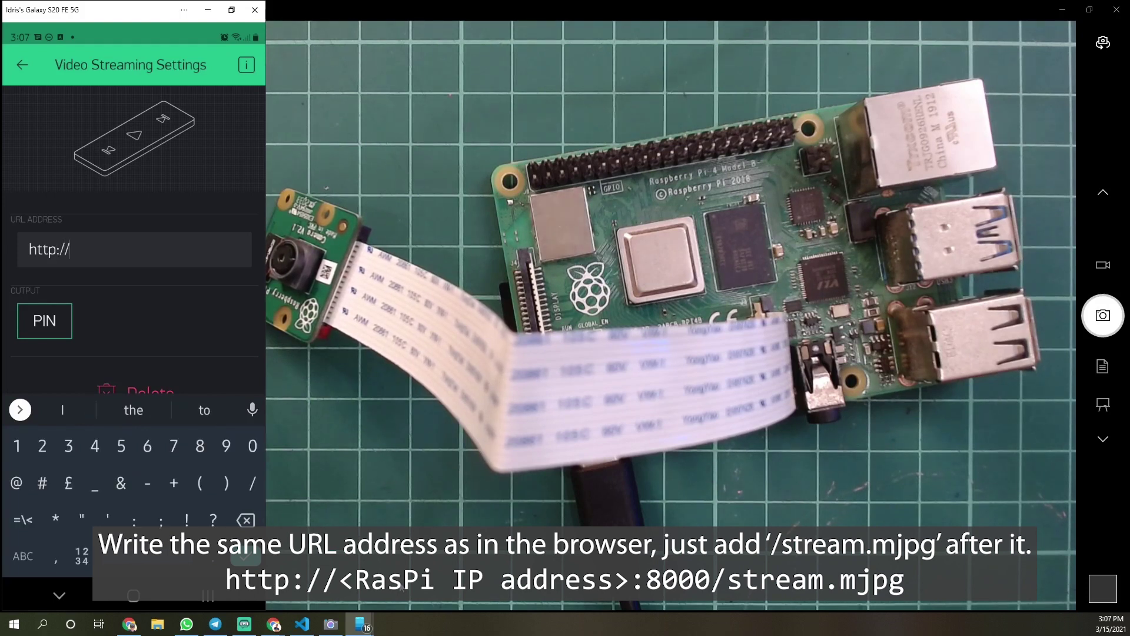
pyautogui.write('19')
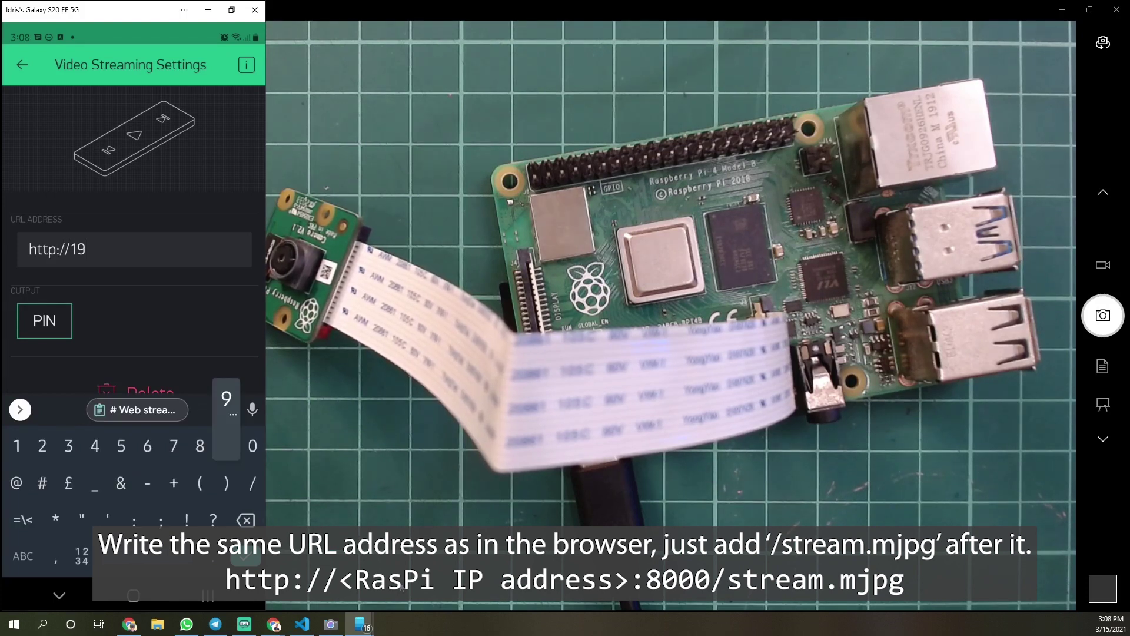
pyautogui.write('2.')
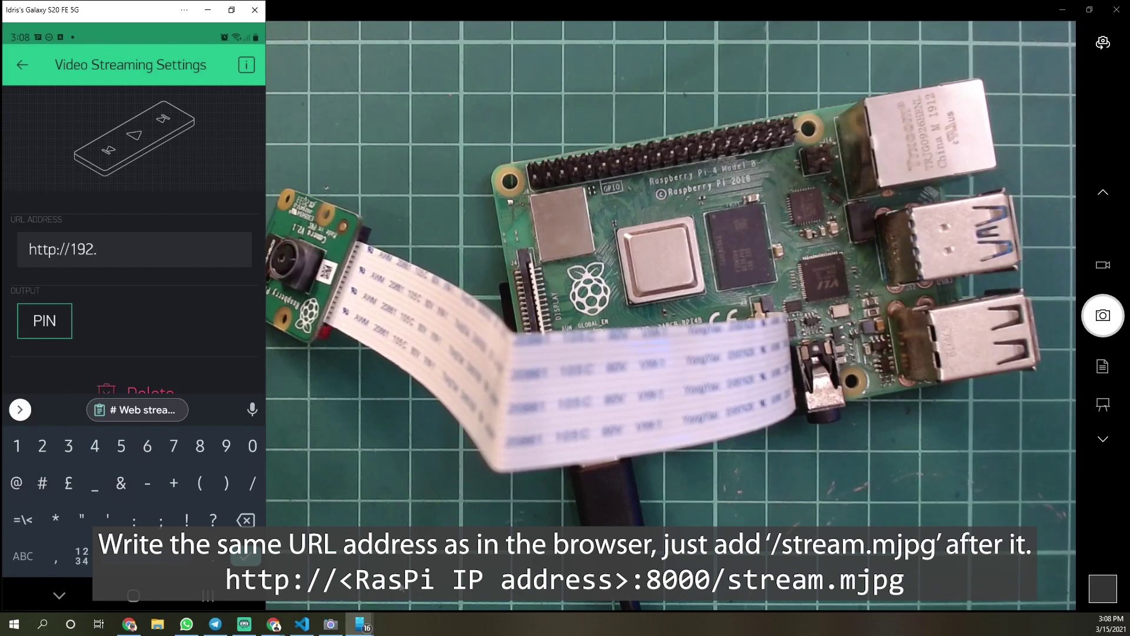
pyautogui.write('168')
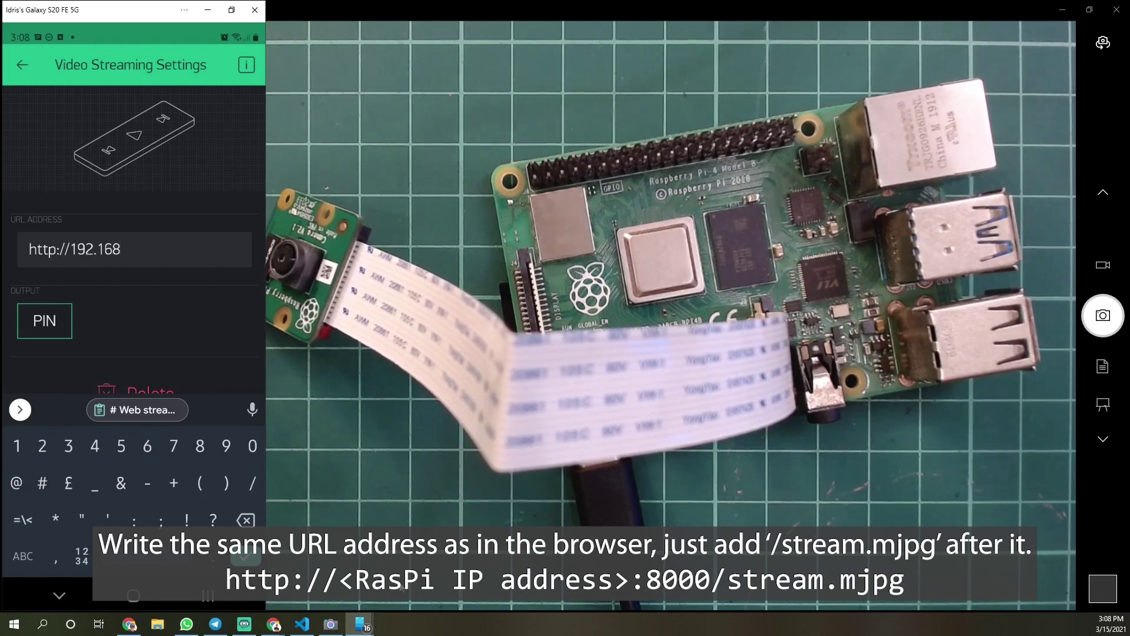
pyautogui.write('.0.107')
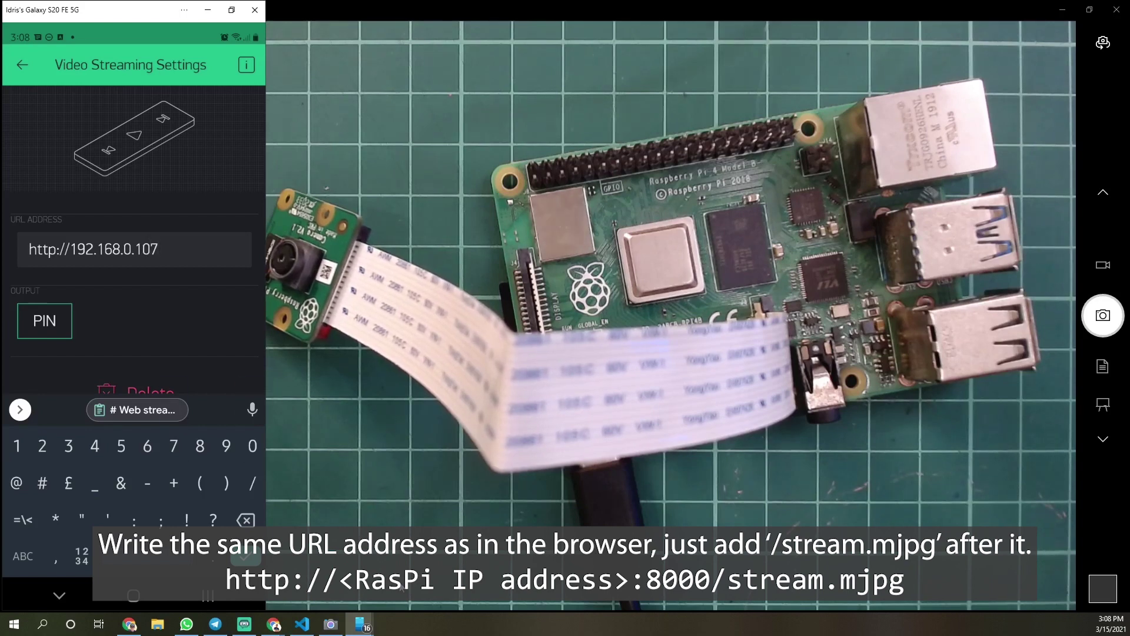
pyautogui.write(':8000')
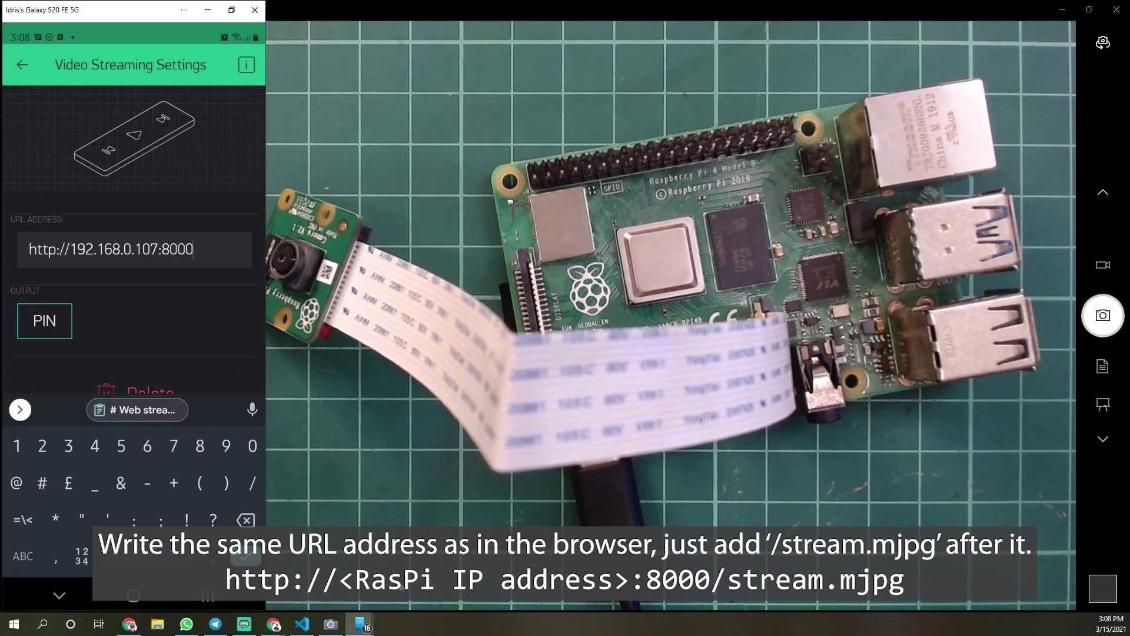
pyautogui.write('/')
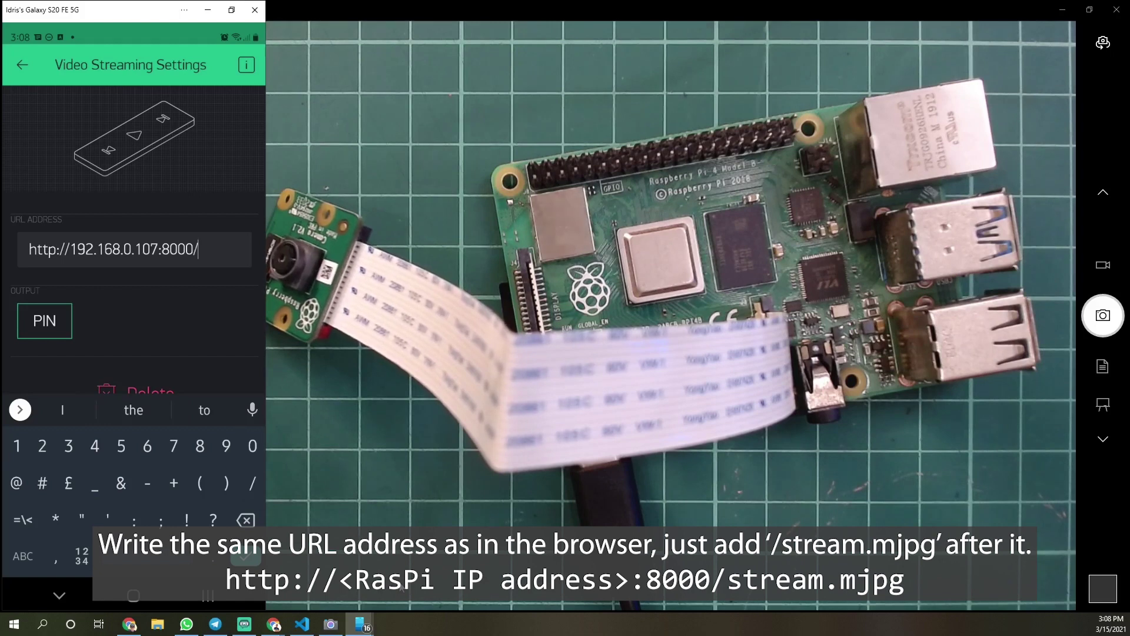
pyautogui.write('s')
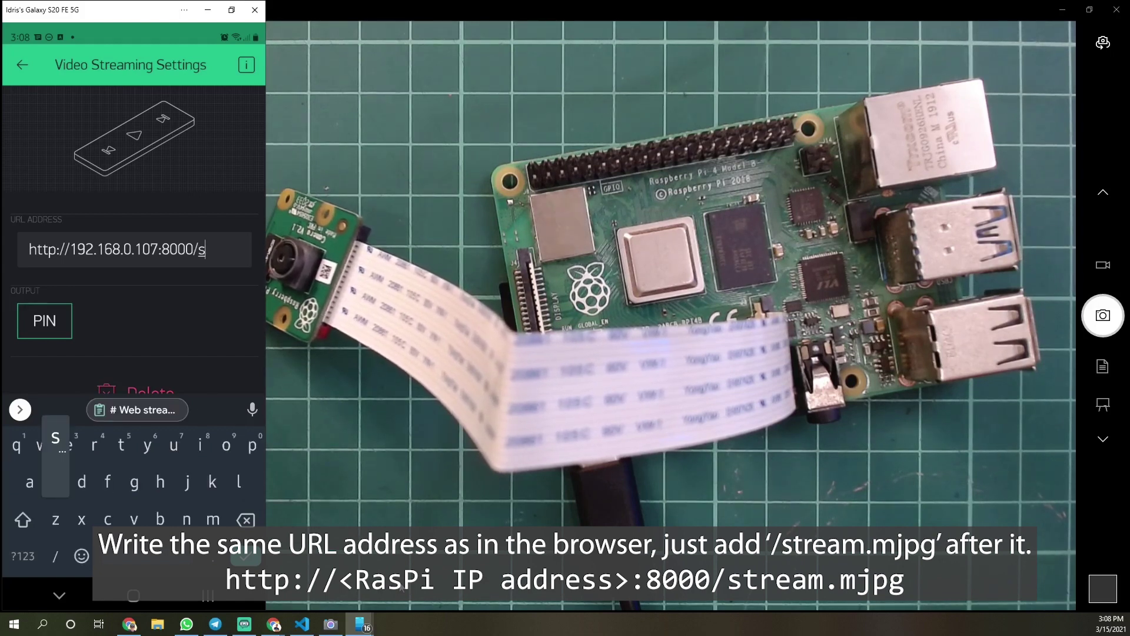
pyautogui.write('tream')
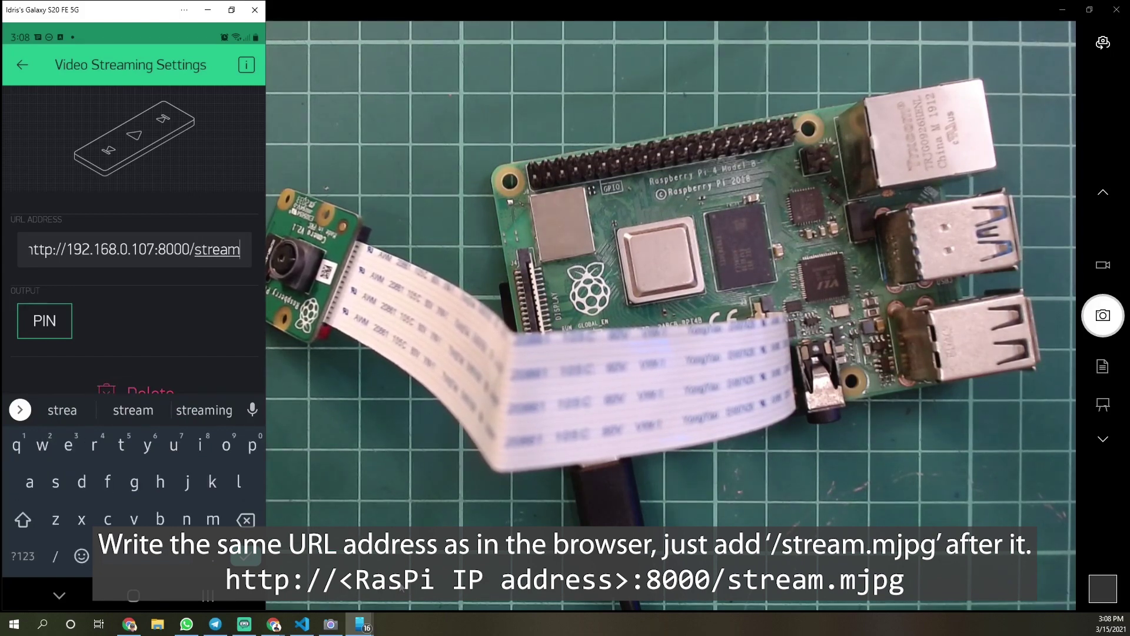
pyautogui.write('.mjpg')
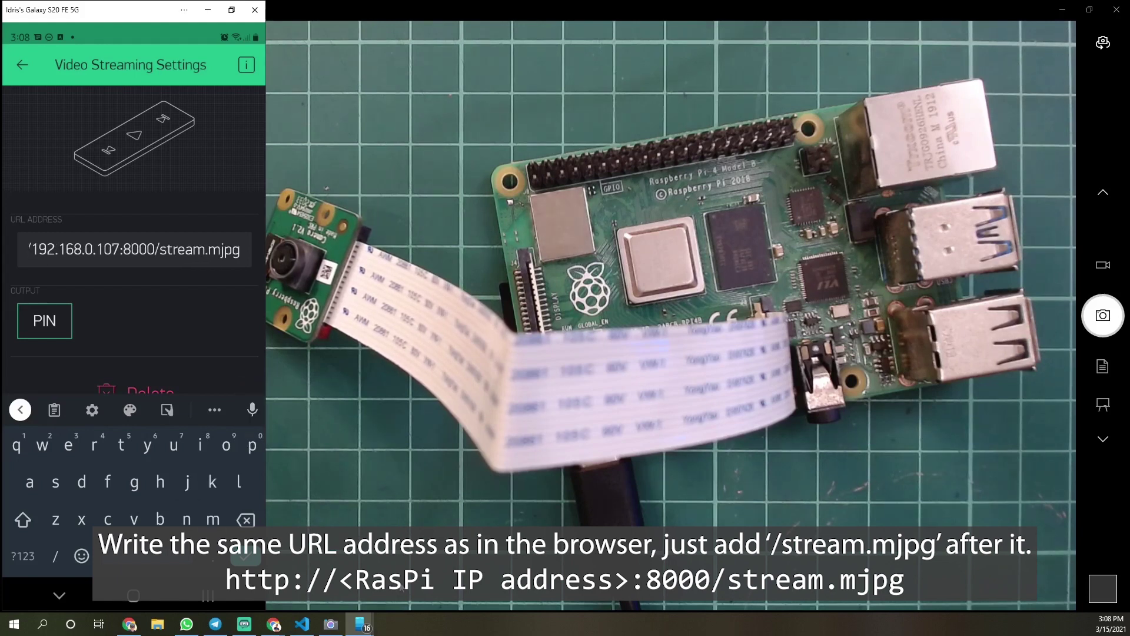
pyautogui.press('Return')
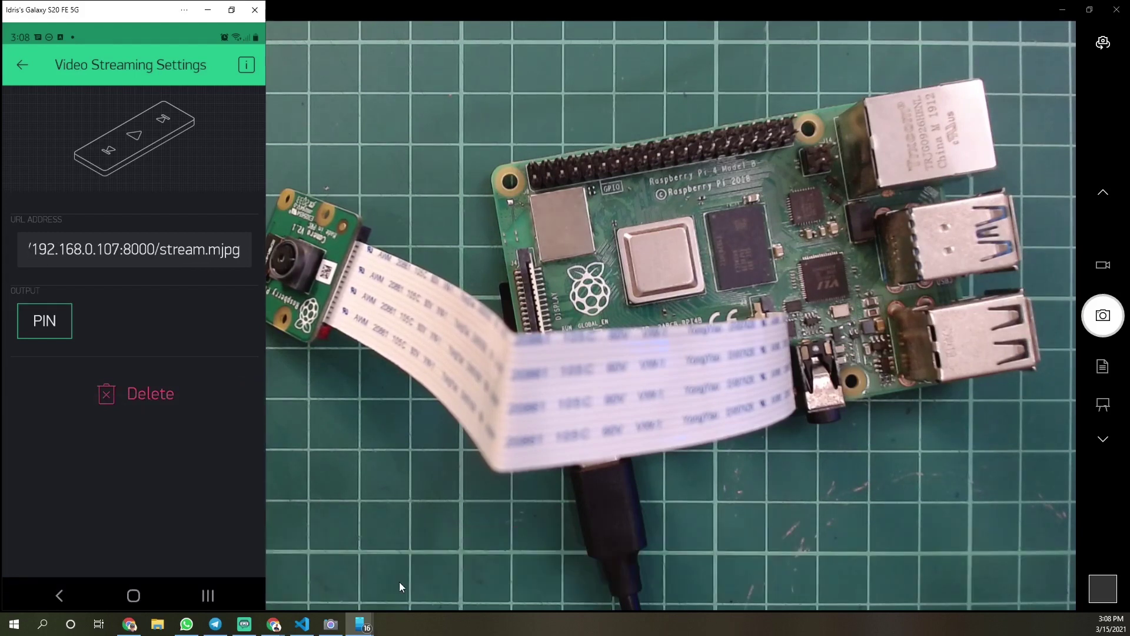